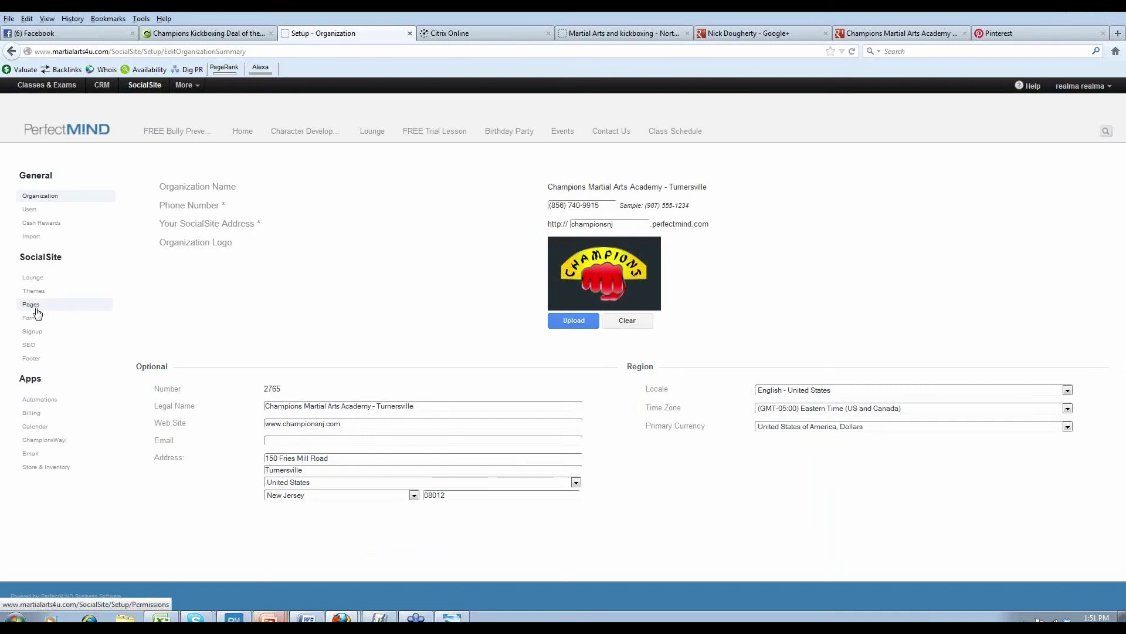
- Open the FREE Bully Prevention Kit page from the SocialSite group in the Pages setup for editing
{"action": "left_click", "coordinate": [34, 310]}
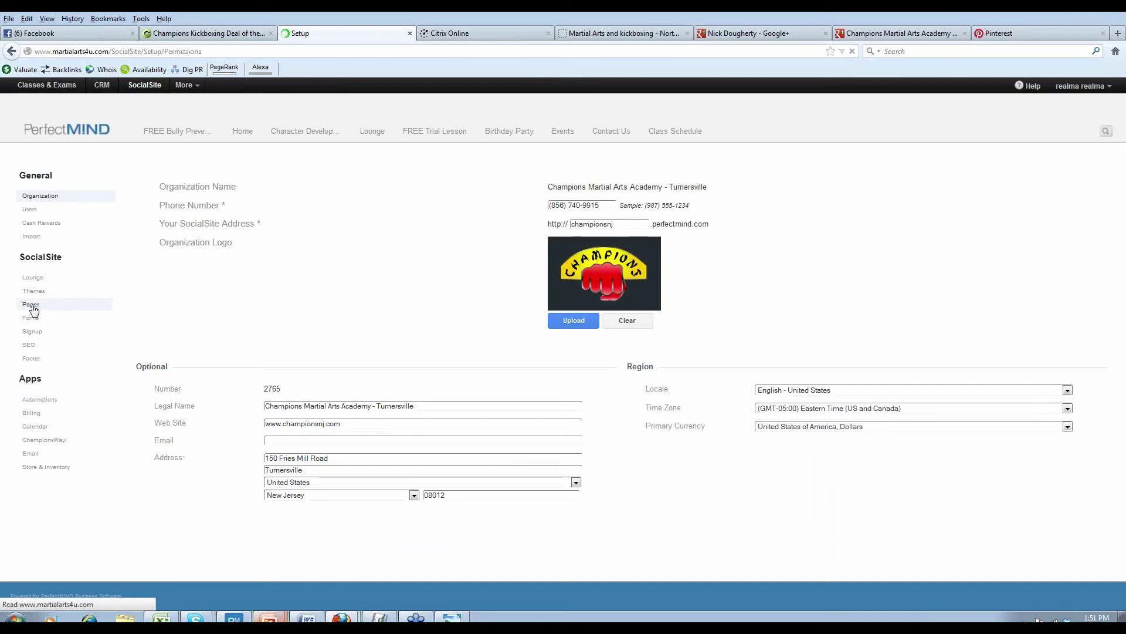
{"action": "mouse_move", "coordinate": [305, 423]}
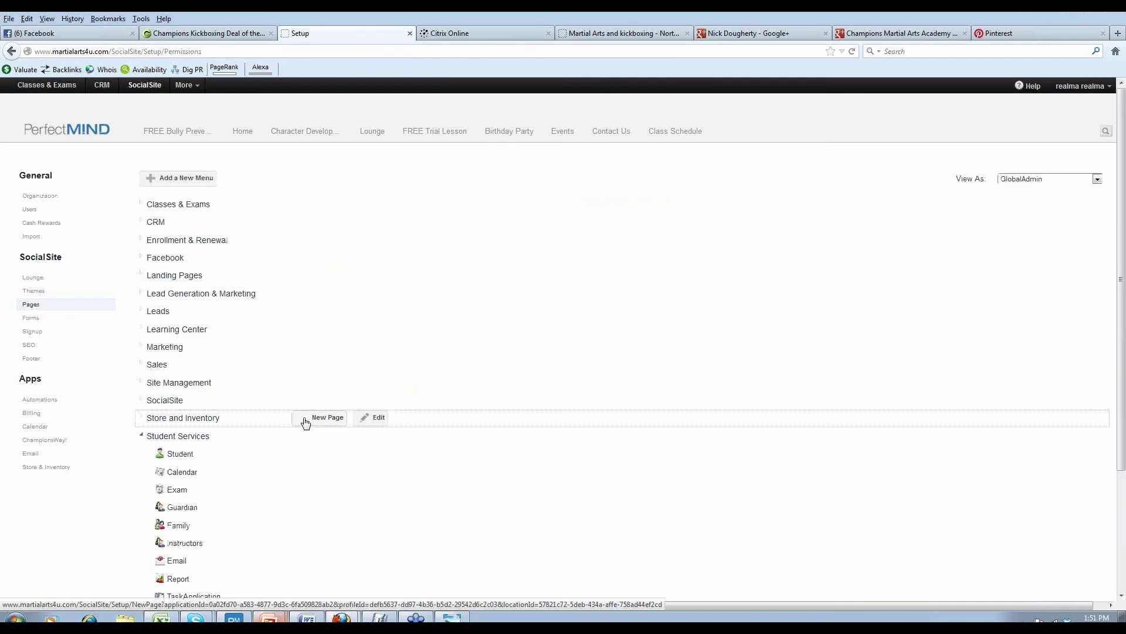
{"action": "scroll", "coordinate": [305, 422], "scroll_direction": "down", "scroll_amount": 4}
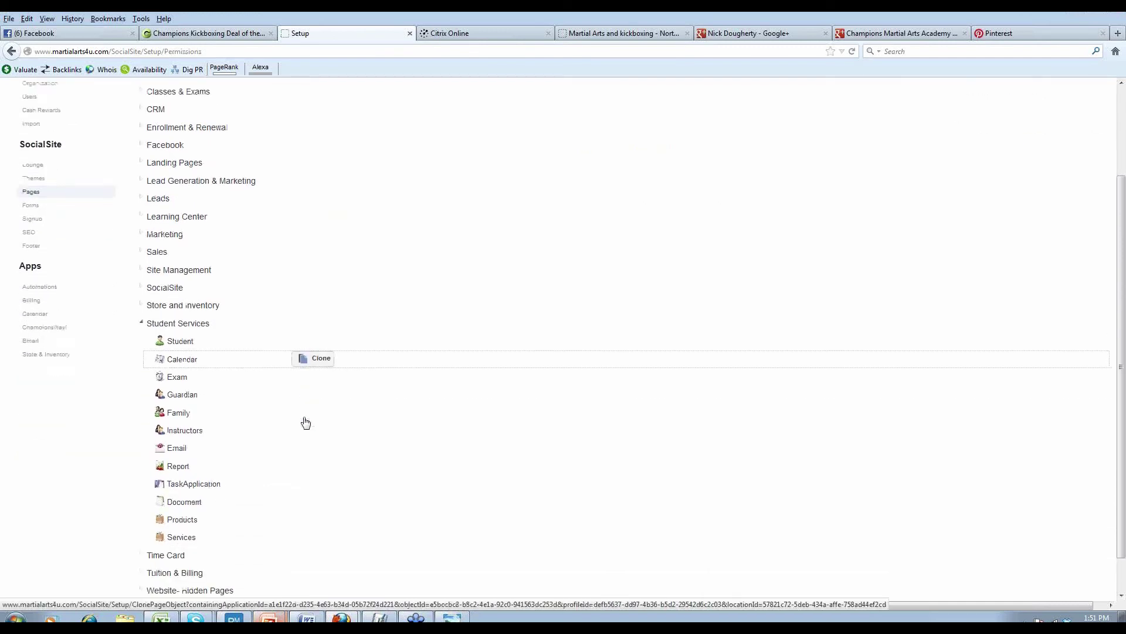
{"action": "scroll", "coordinate": [262, 484], "scroll_direction": "down", "scroll_amount": 1}
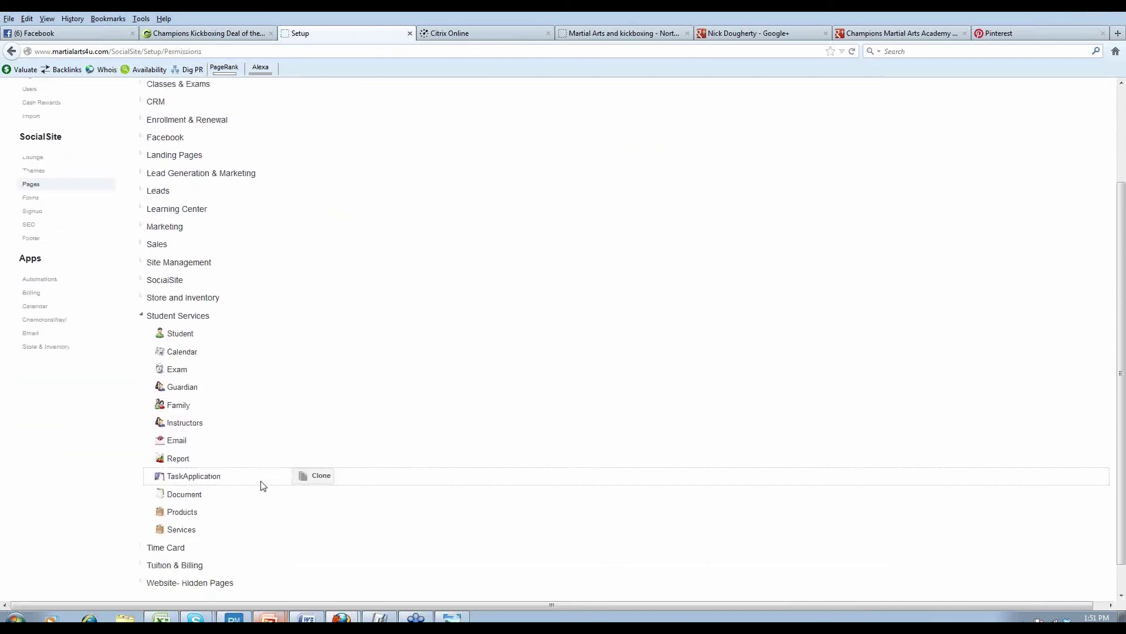
{"action": "scroll", "coordinate": [262, 485], "scroll_direction": "down", "scroll_amount": 1}
{"action": "scroll", "coordinate": [278, 485], "scroll_direction": "up", "scroll_amount": 4}
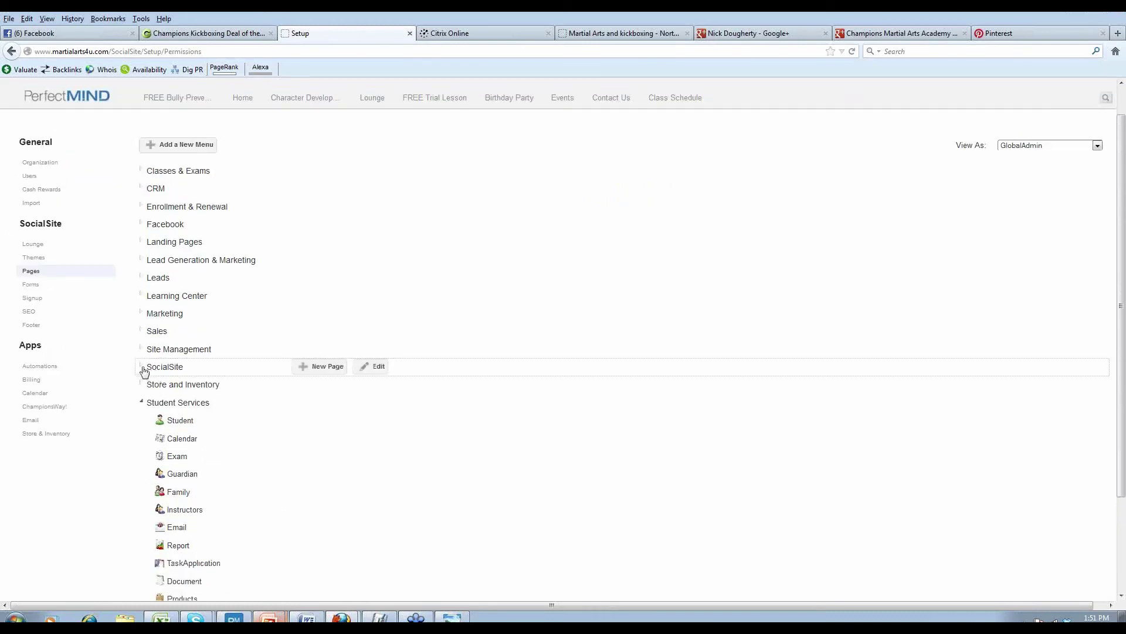
{"action": "left_click", "coordinate": [141, 367]}
{"action": "scroll", "coordinate": [311, 447], "scroll_direction": "down", "scroll_amount": 4}
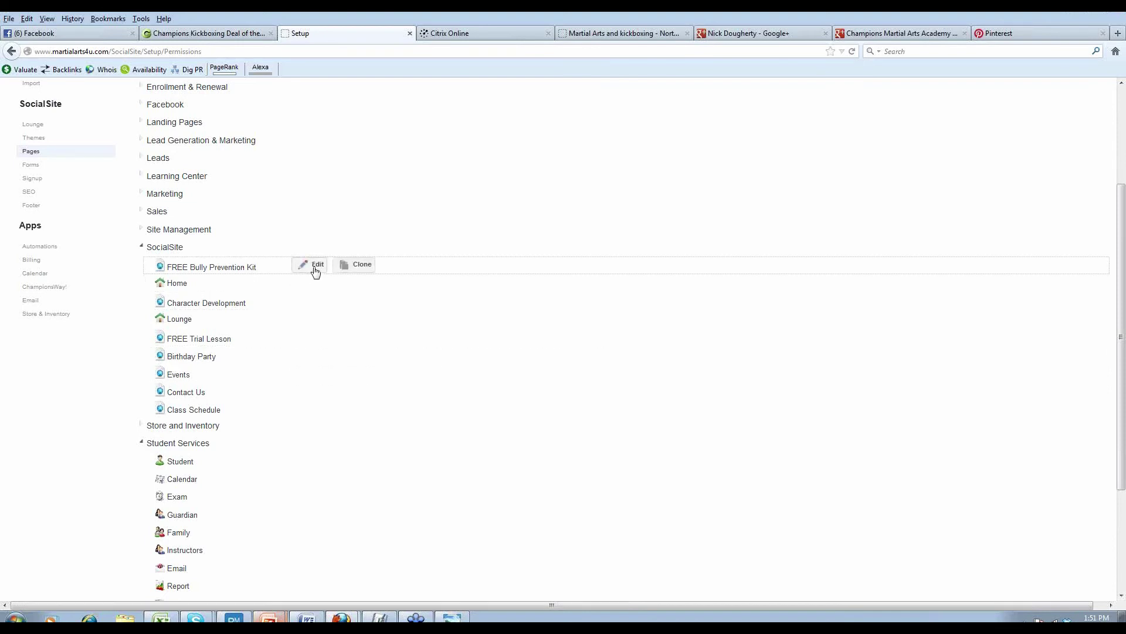
{"action": "left_click", "coordinate": [316, 269]}
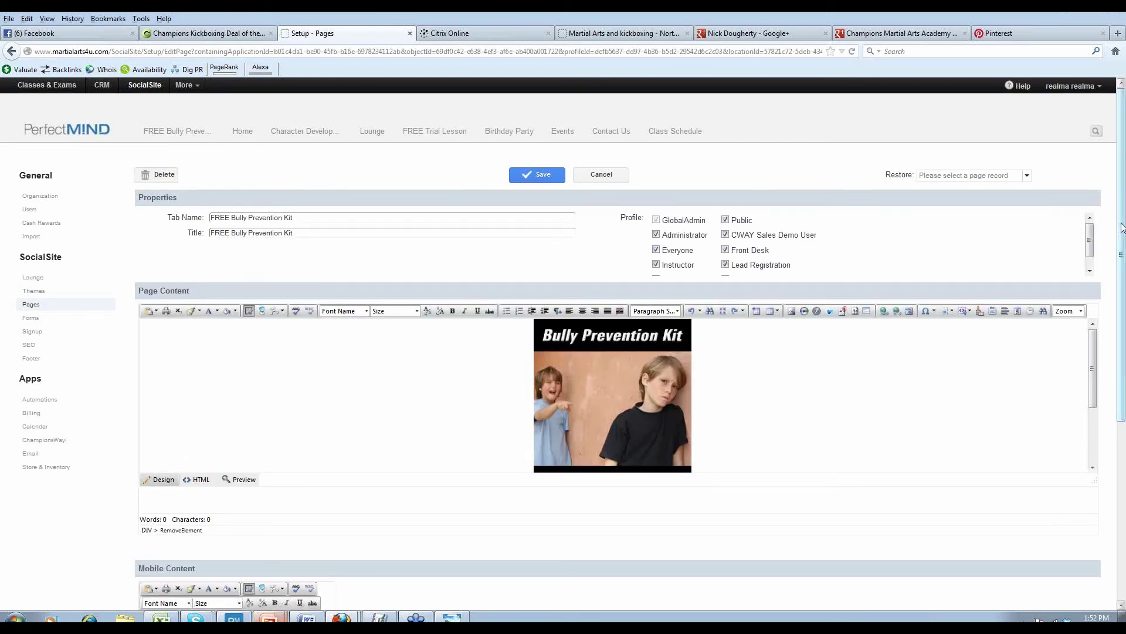
{"action": "scroll", "coordinate": [704, 211], "scroll_direction": "down", "scroll_amount": 1}
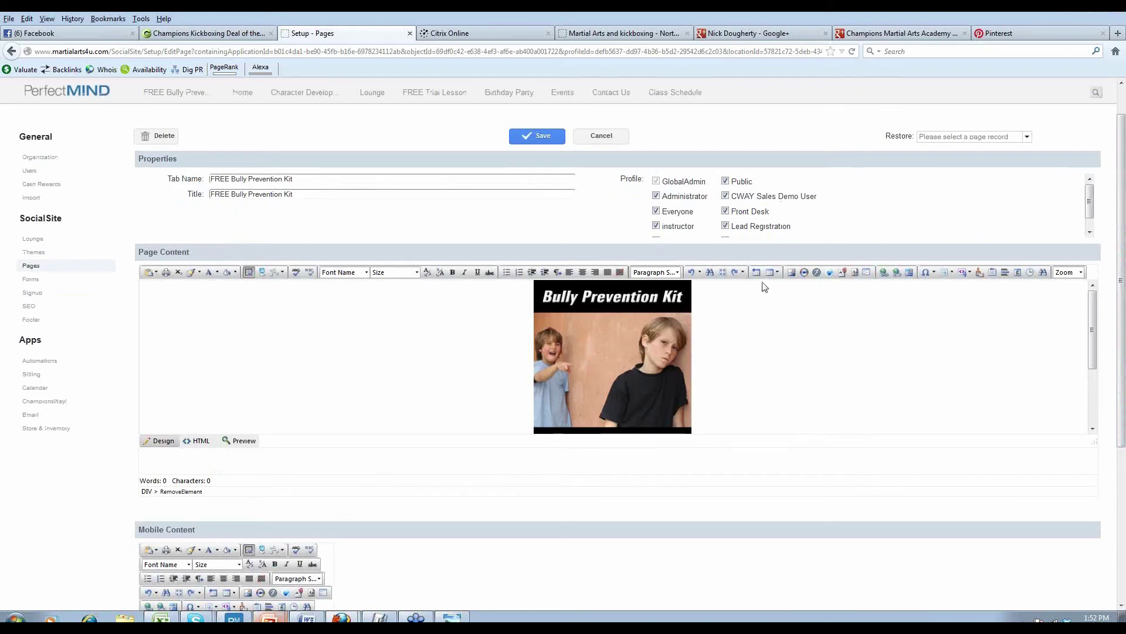
{"action": "left_click", "coordinate": [791, 272]}
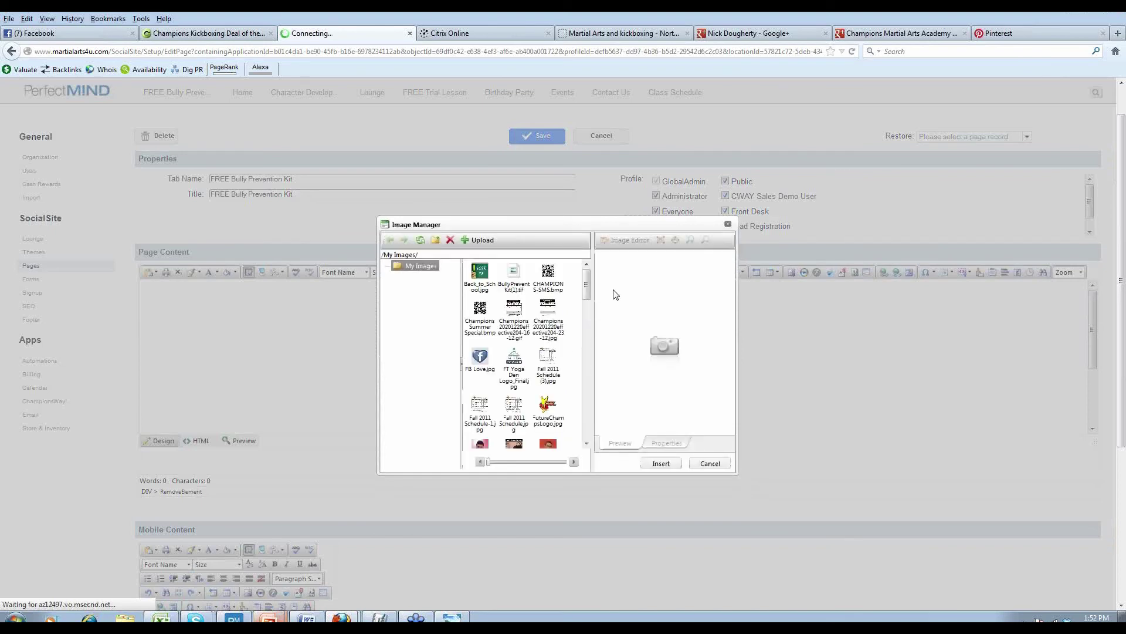
{"action": "left_click", "coordinate": [481, 241]}
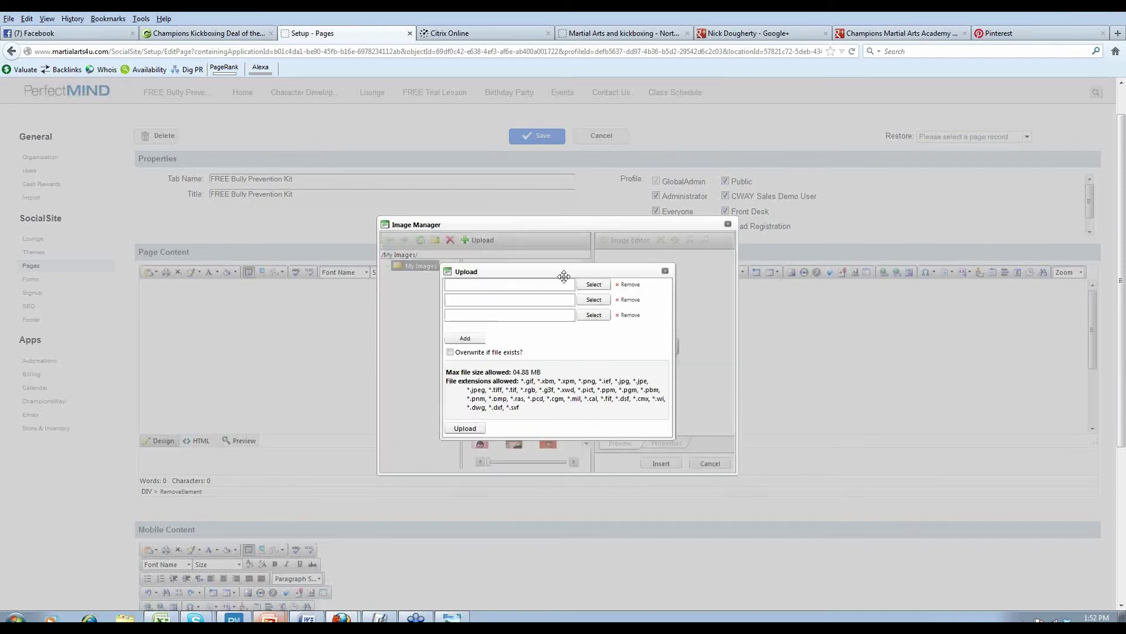
{"action": "left_click", "coordinate": [593, 285]}
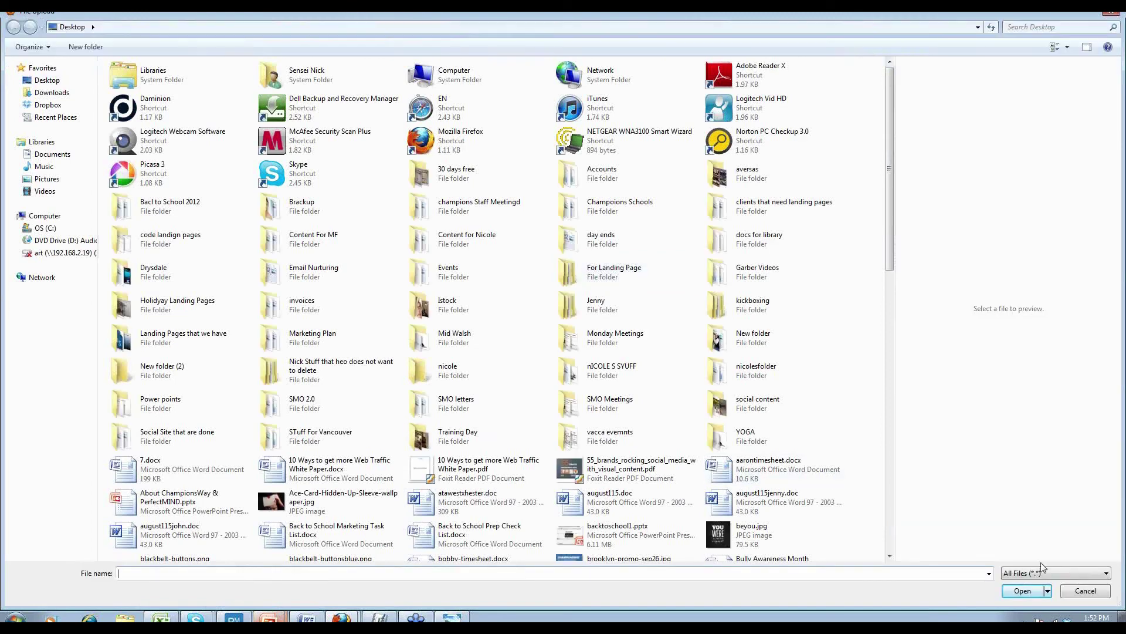
{"action": "left_click", "coordinate": [1086, 591]}
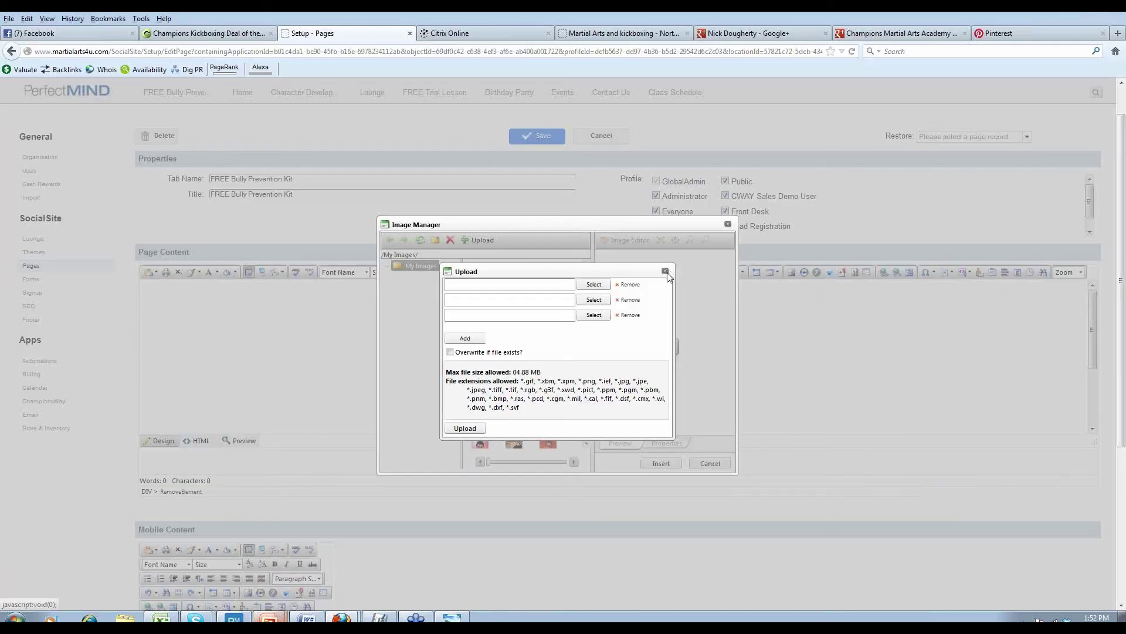
{"action": "left_click", "coordinate": [665, 270]}
{"action": "left_click", "coordinate": [728, 225]}
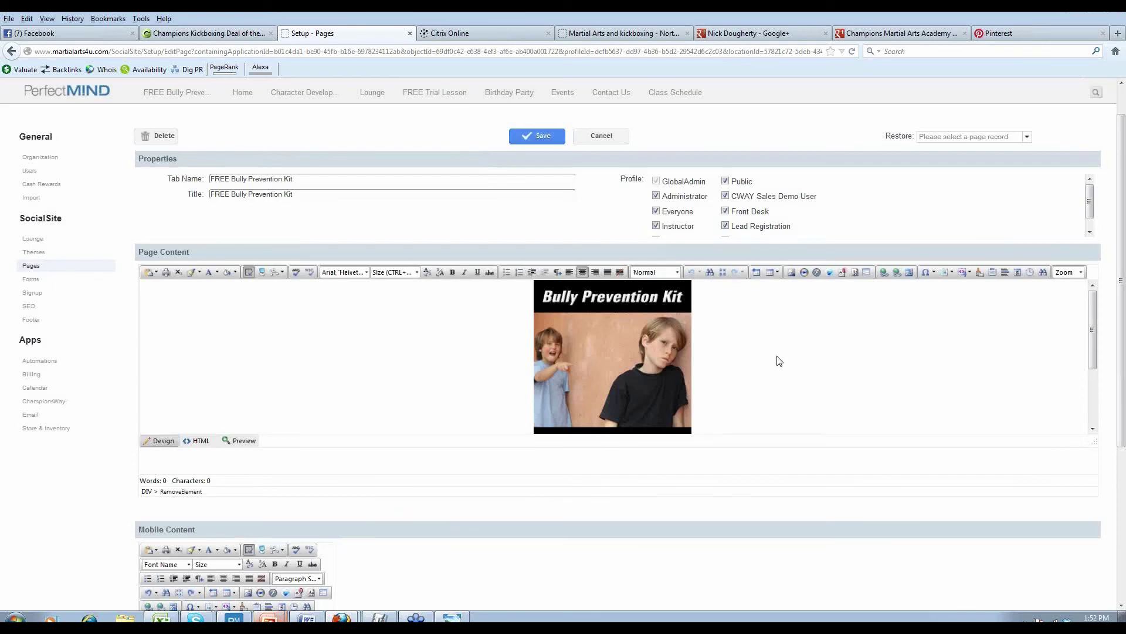
- Save the FREE Bully Prevention Kit page in setup and return to the page on the SocialSite
{"action": "left_click", "coordinate": [534, 145]}
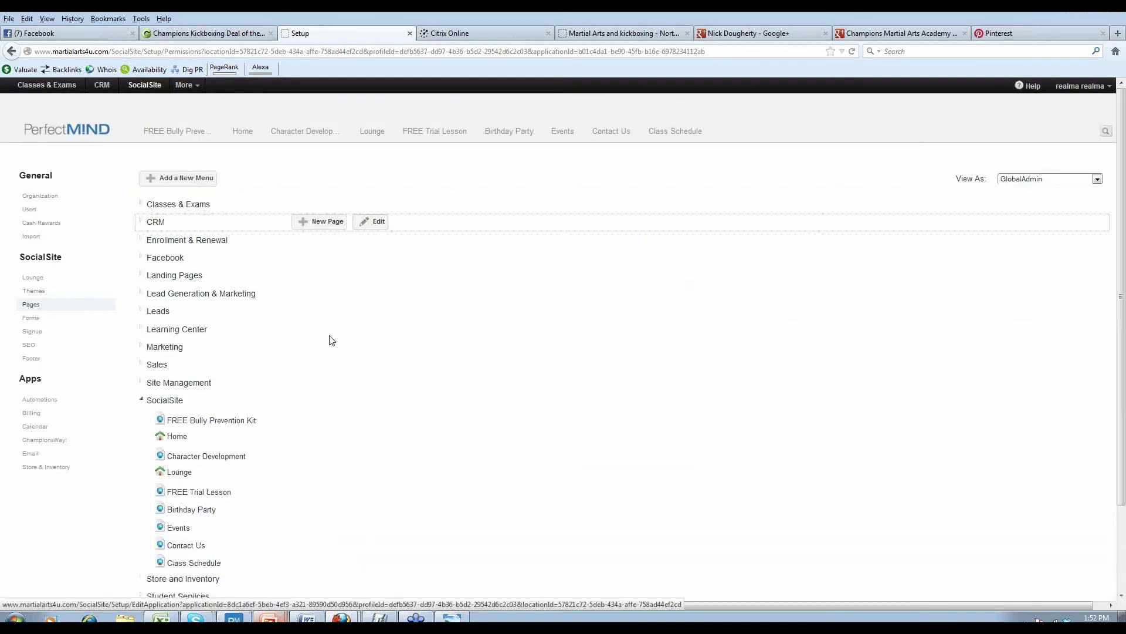
{"action": "mouse_move", "coordinate": [326, 347]}
{"action": "scroll", "coordinate": [320, 358], "scroll_direction": "down", "scroll_amount": 2}
{"action": "left_click", "coordinate": [316, 364]}
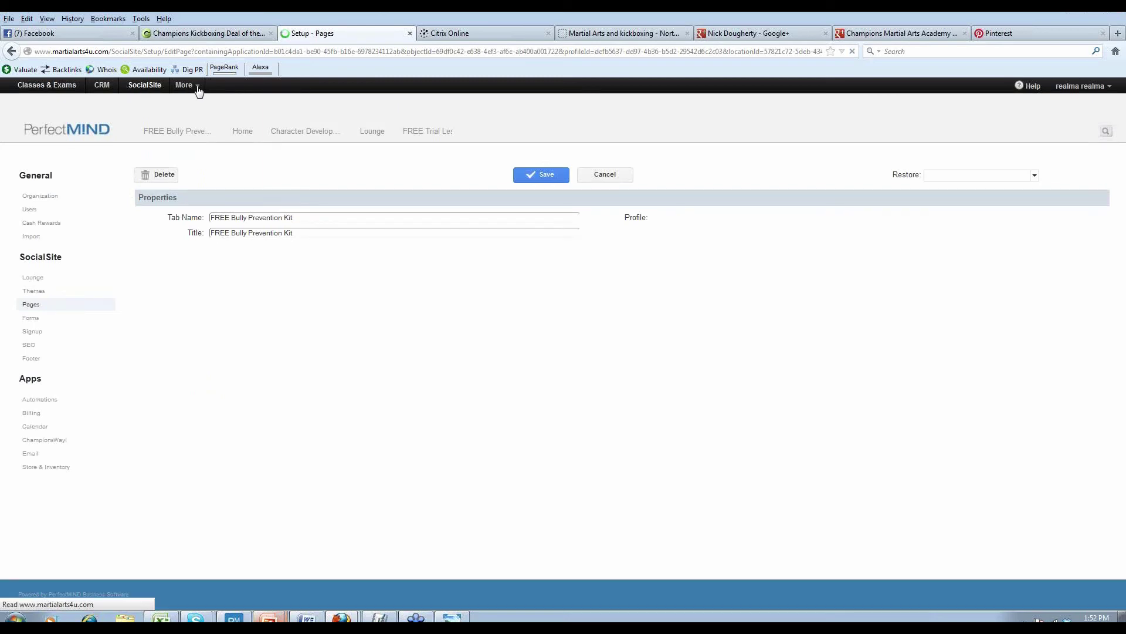
{"action": "left_click", "coordinate": [149, 86]}
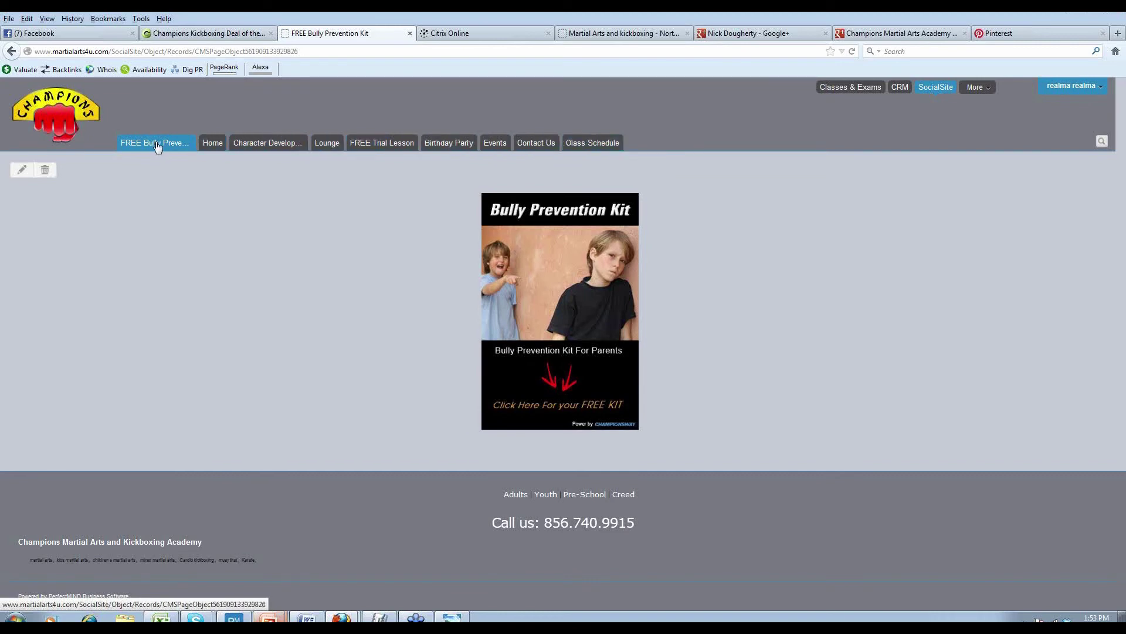
- Review the mobile version of the FREE Bully Prevention Kit page in its editor and save the page
{"action": "left_click", "coordinate": [23, 171]}
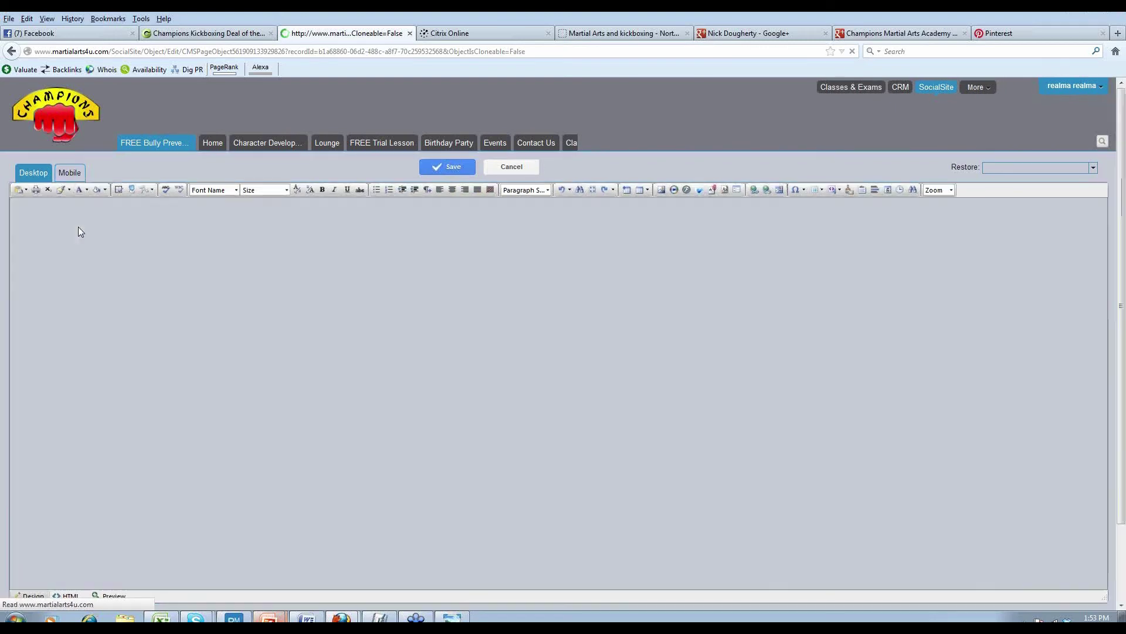
{"action": "left_click", "coordinate": [68, 173]}
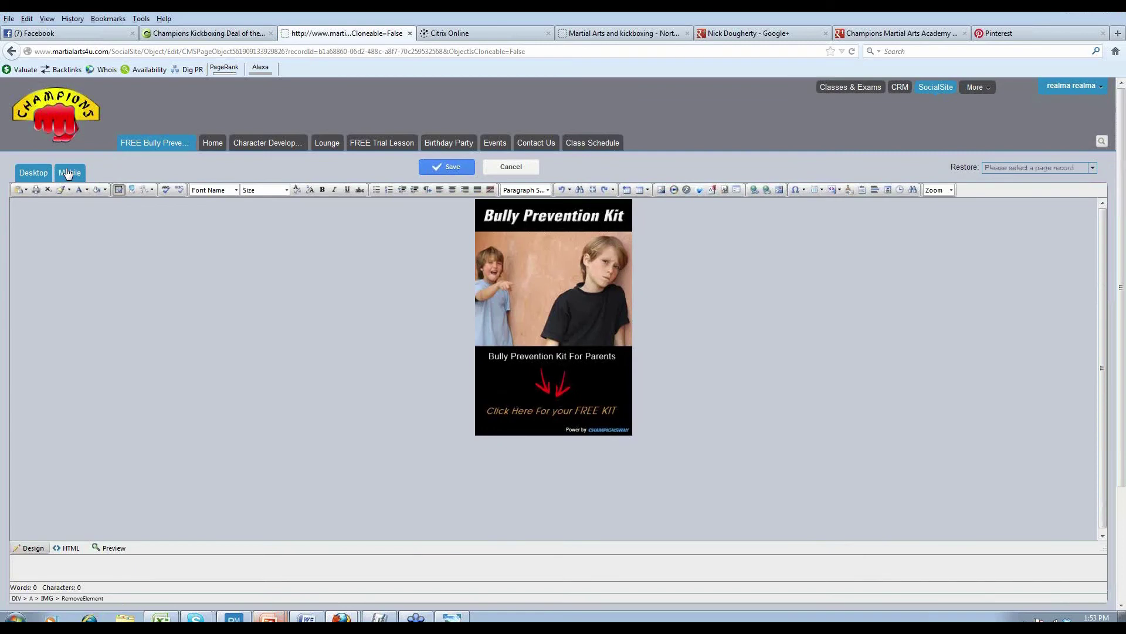
{"action": "left_click_drag", "start_coordinate": [175, 228], "coordinate": [174, 276]}
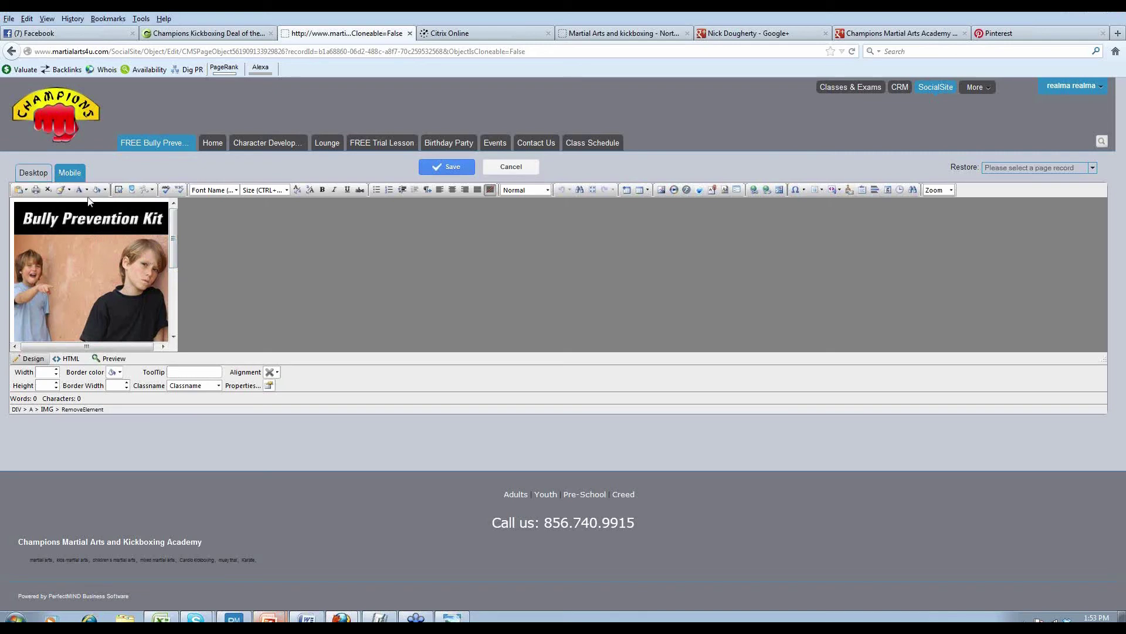
{"action": "left_click", "coordinate": [442, 170]}
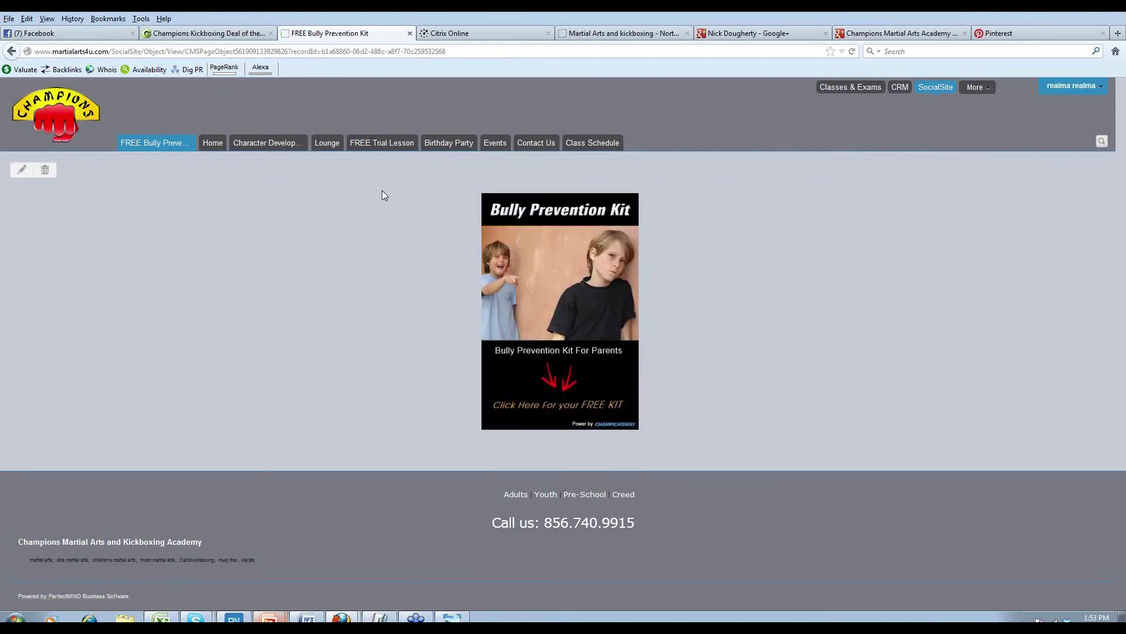
- Go through the account settings to the Website- Hidden Pages section and its Bully Kit 2 page
{"action": "left_click", "coordinate": [1070, 95]}
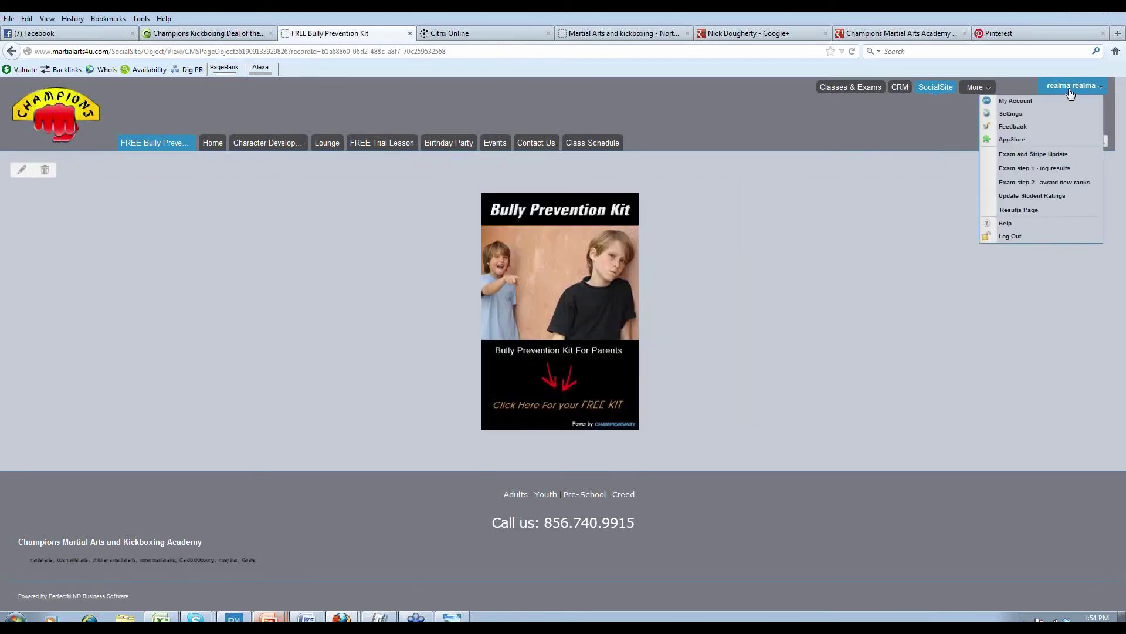
{"action": "left_click", "coordinate": [1027, 115]}
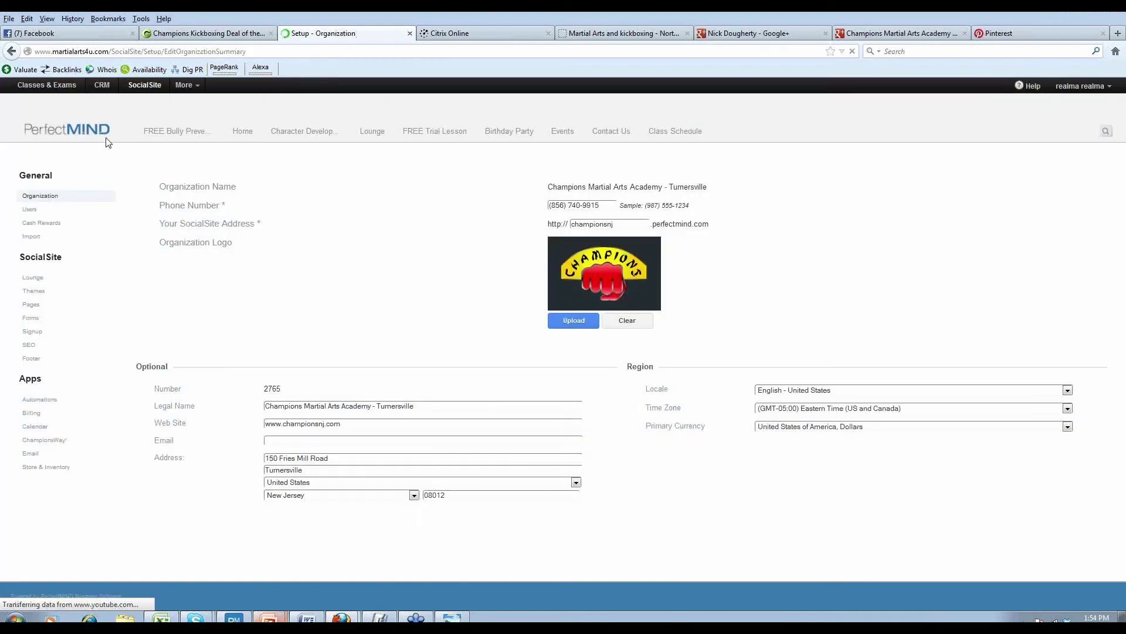
{"action": "left_click", "coordinate": [182, 85]}
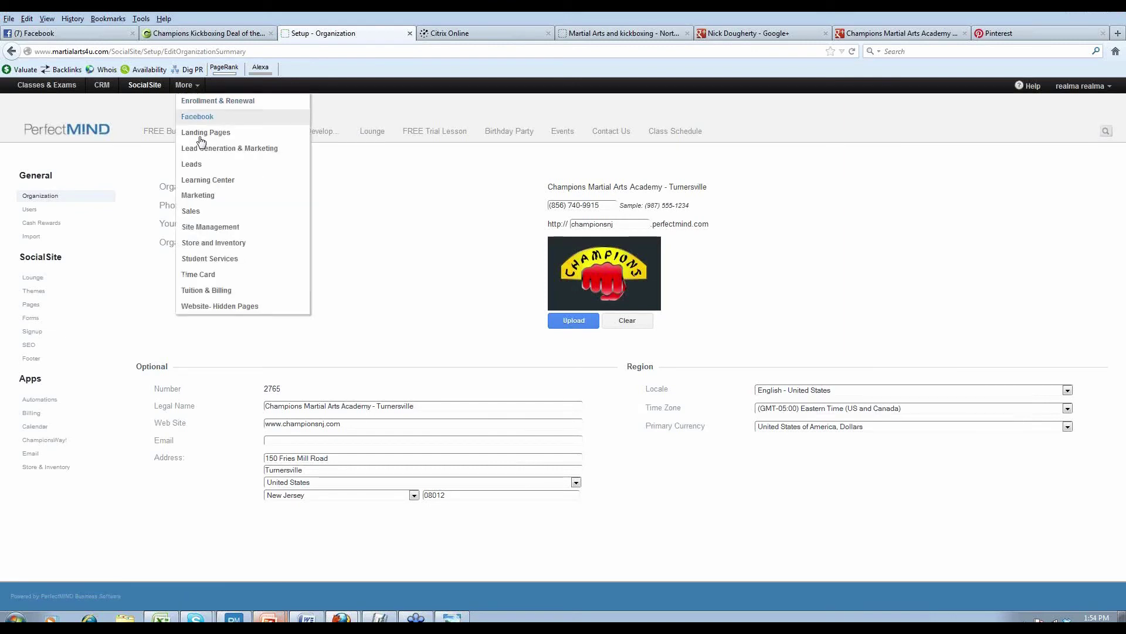
{"action": "left_click", "coordinate": [199, 306]}
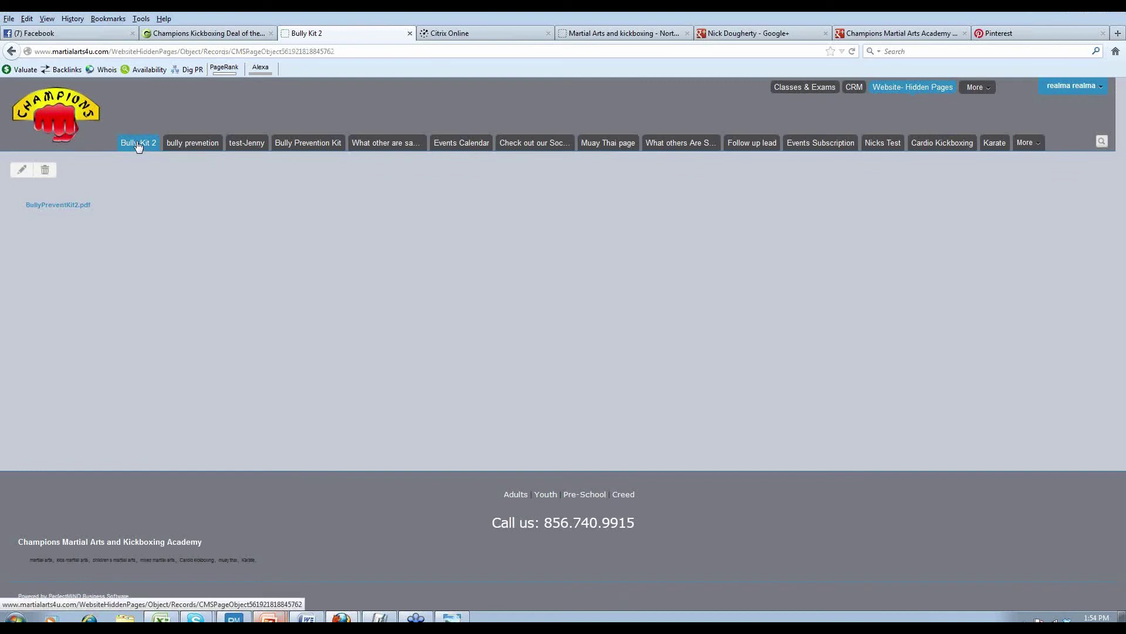
- Examine the Bully Kit 2 page's content and web address in the editor, and save the page
{"action": "left_click", "coordinate": [21, 172]}
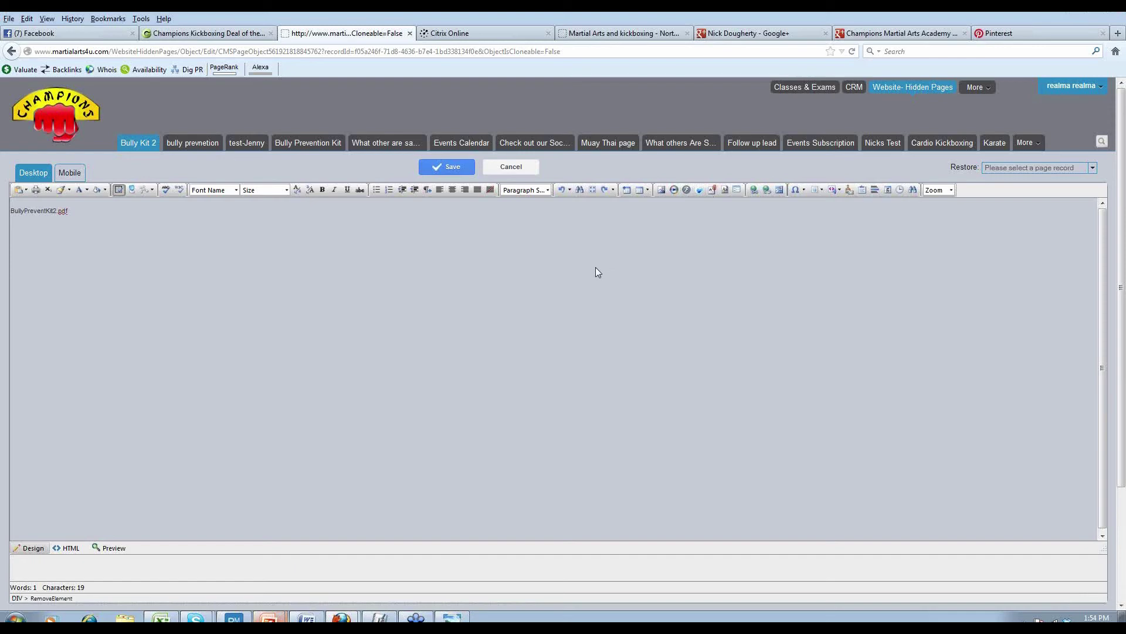
{"action": "left_click", "coordinate": [370, 54]}
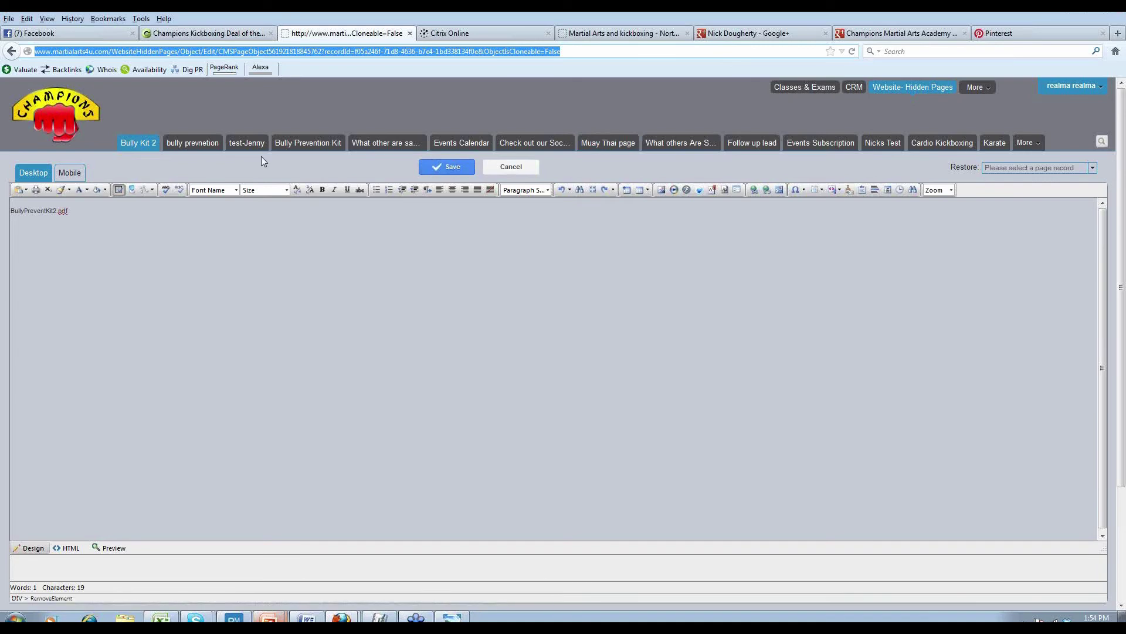
{"action": "left_click", "coordinate": [451, 169]}
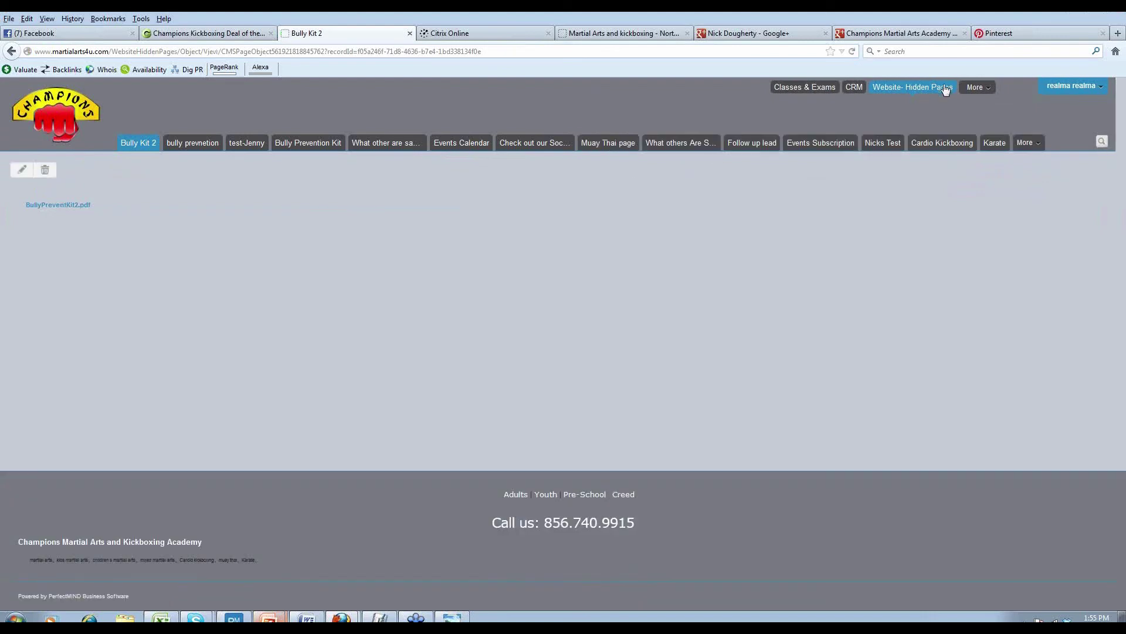
- Reload the Website- Hidden Pages section and copy the web address of the Bully Kit 2 page
{"action": "left_click", "coordinate": [905, 88]}
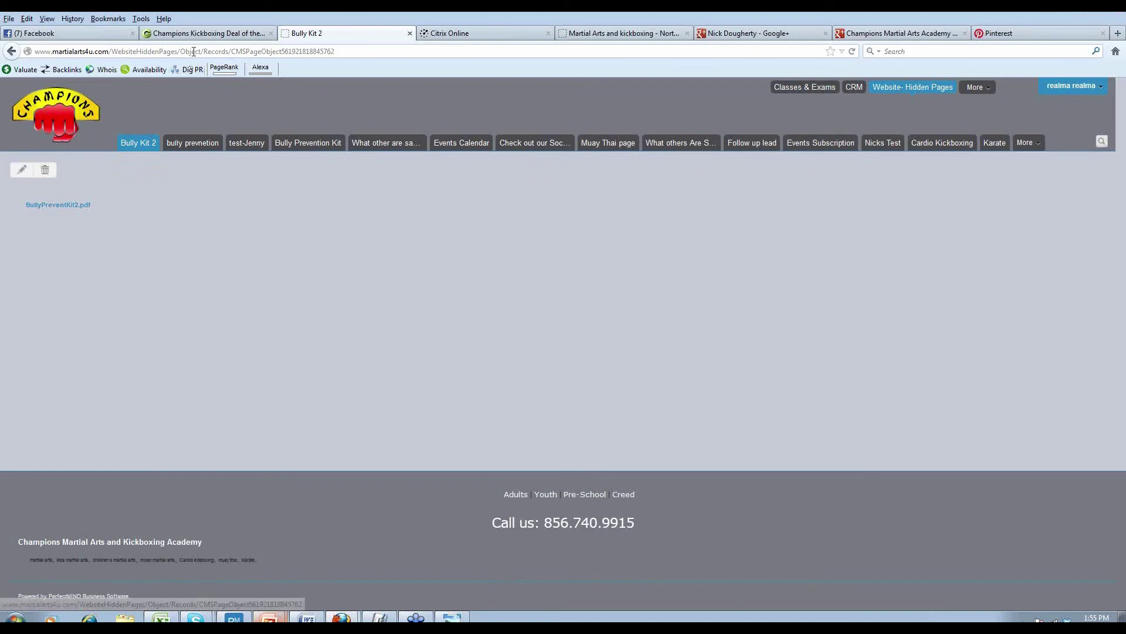
{"action": "left_click", "coordinate": [194, 52]}
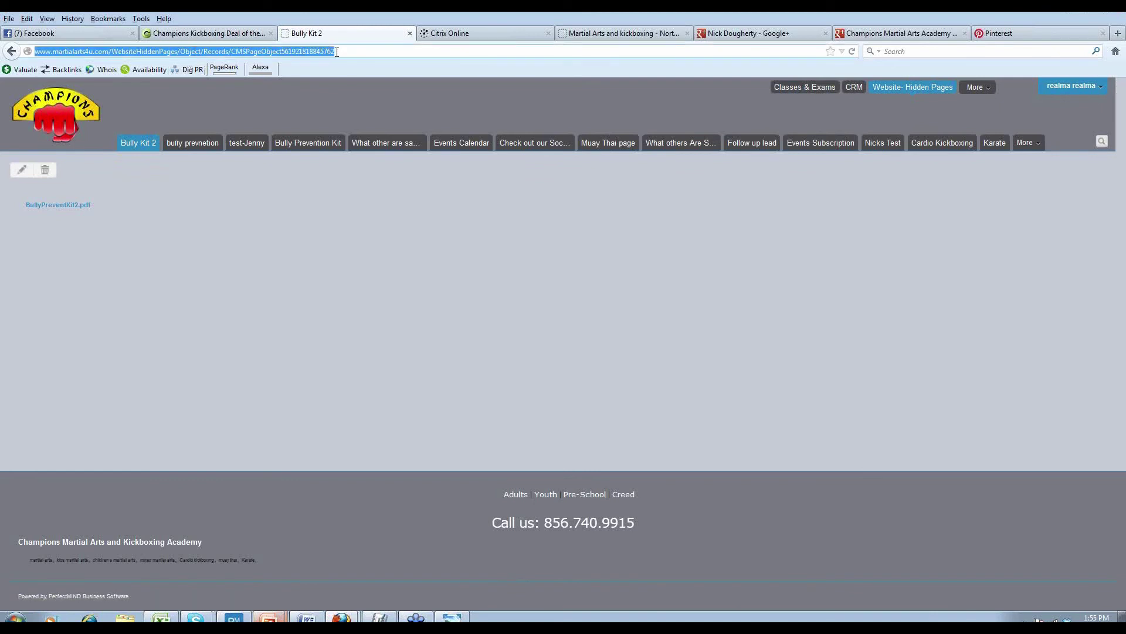
{"action": "right_click", "coordinate": [195, 52]}
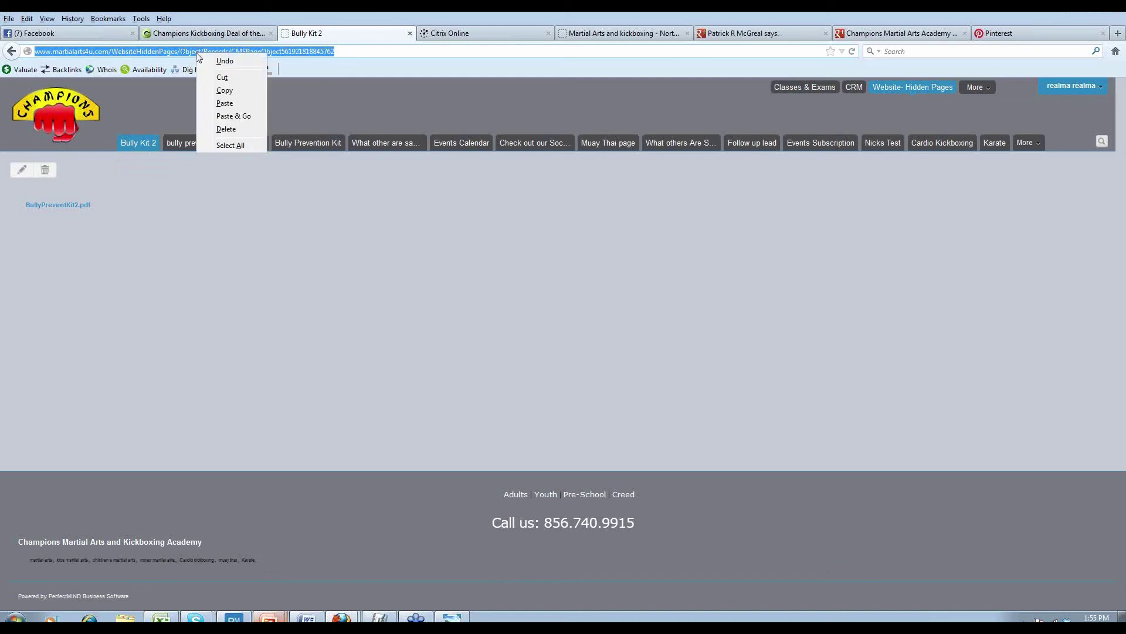
{"action": "left_click", "coordinate": [223, 93]}
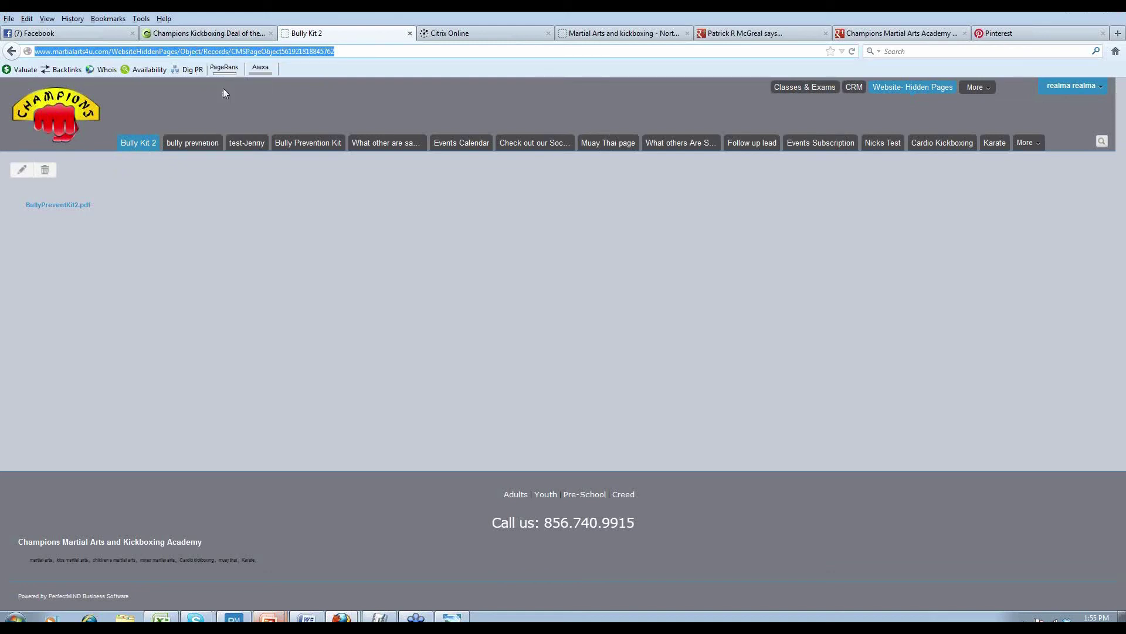
- Return to the SocialSite section and open the FREE Bully Prevention Kit page for editing
{"action": "left_click", "coordinate": [59, 121]}
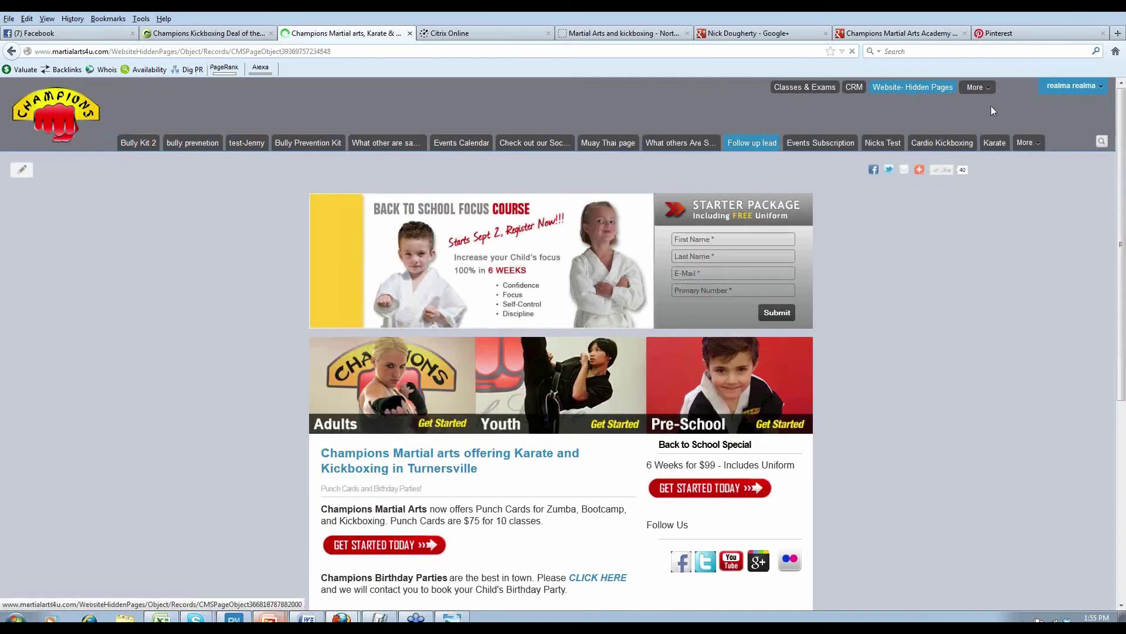
{"action": "left_click", "coordinate": [975, 87]}
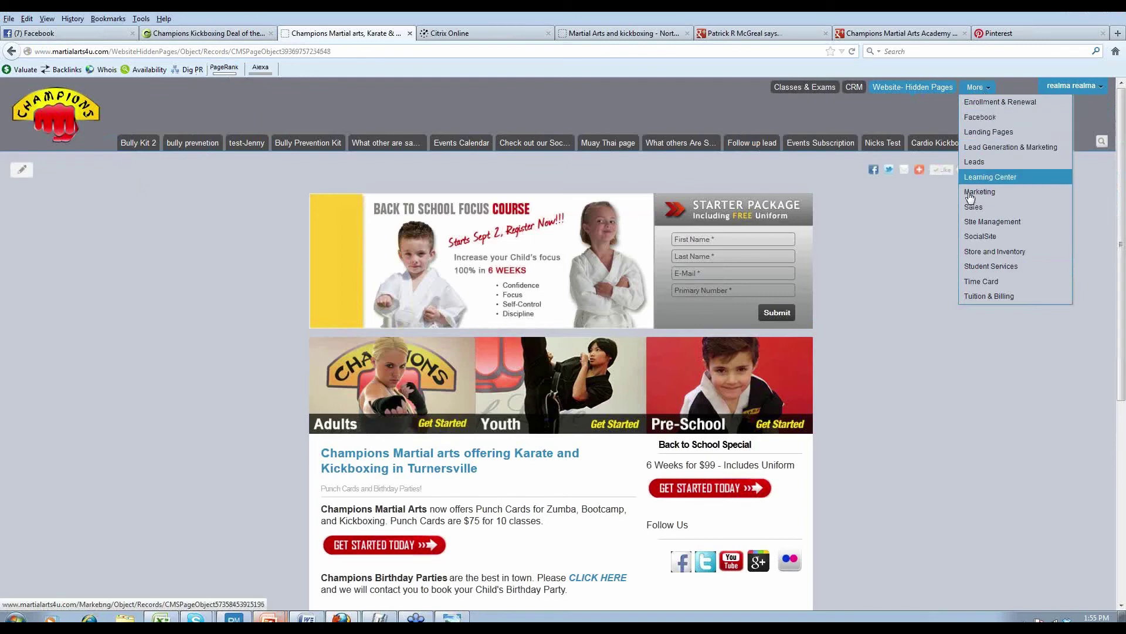
{"action": "left_click", "coordinate": [971, 240]}
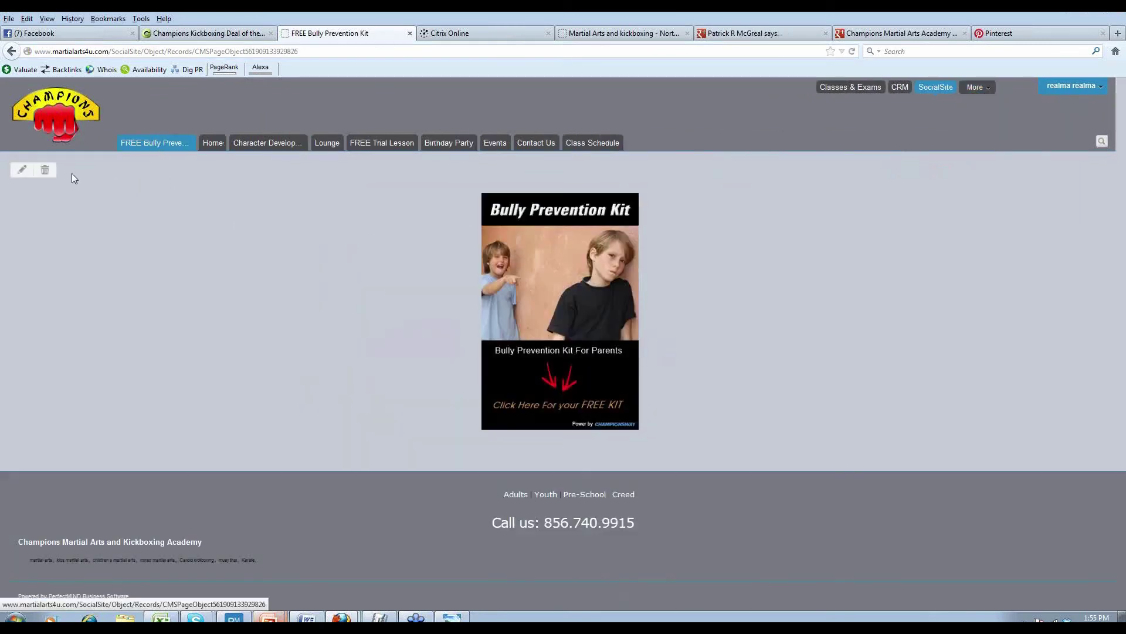
{"action": "left_click", "coordinate": [23, 170]}
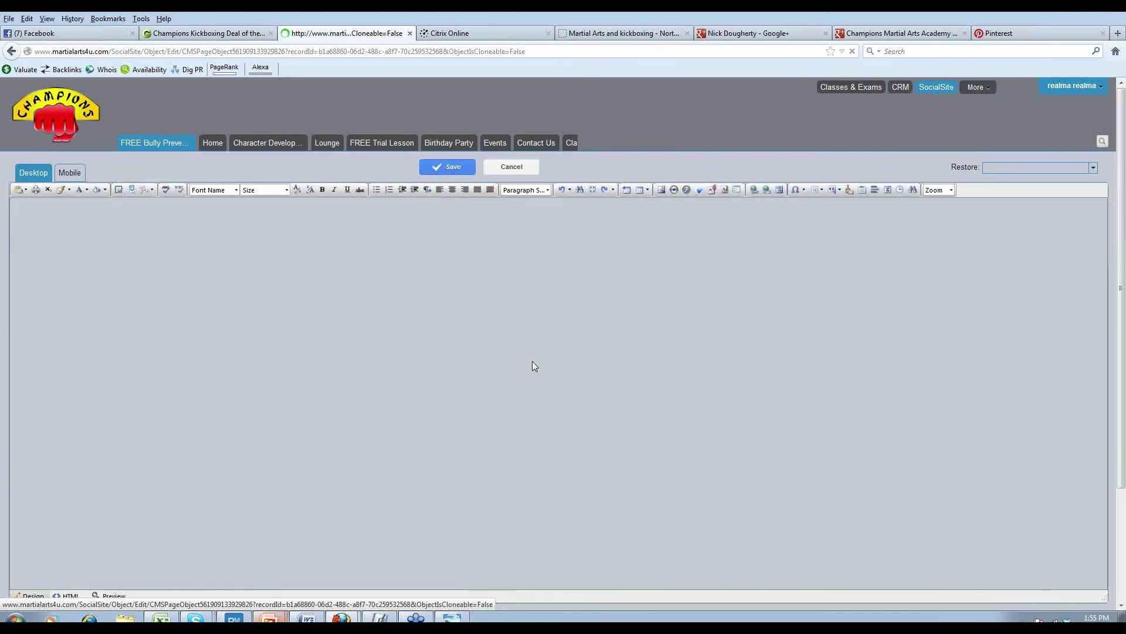
- Check the hyperlink address on the Bully Prevention Kit image in the Hyperlink Manager, and save the page
{"action": "left_click", "coordinate": [547, 318]}
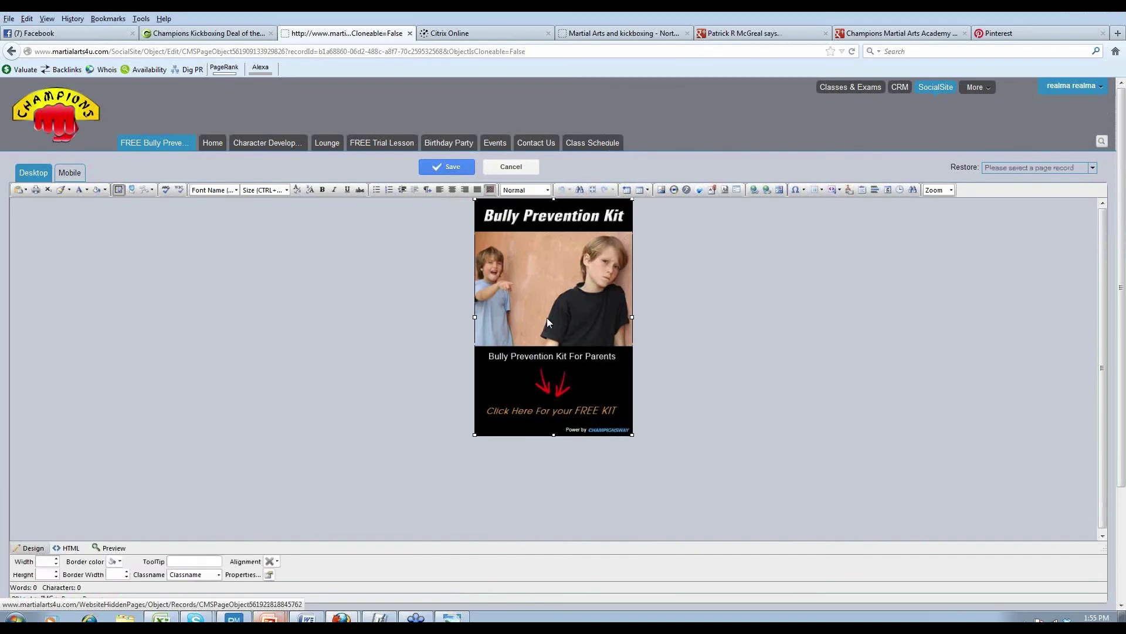
{"action": "left_click", "coordinate": [753, 190]}
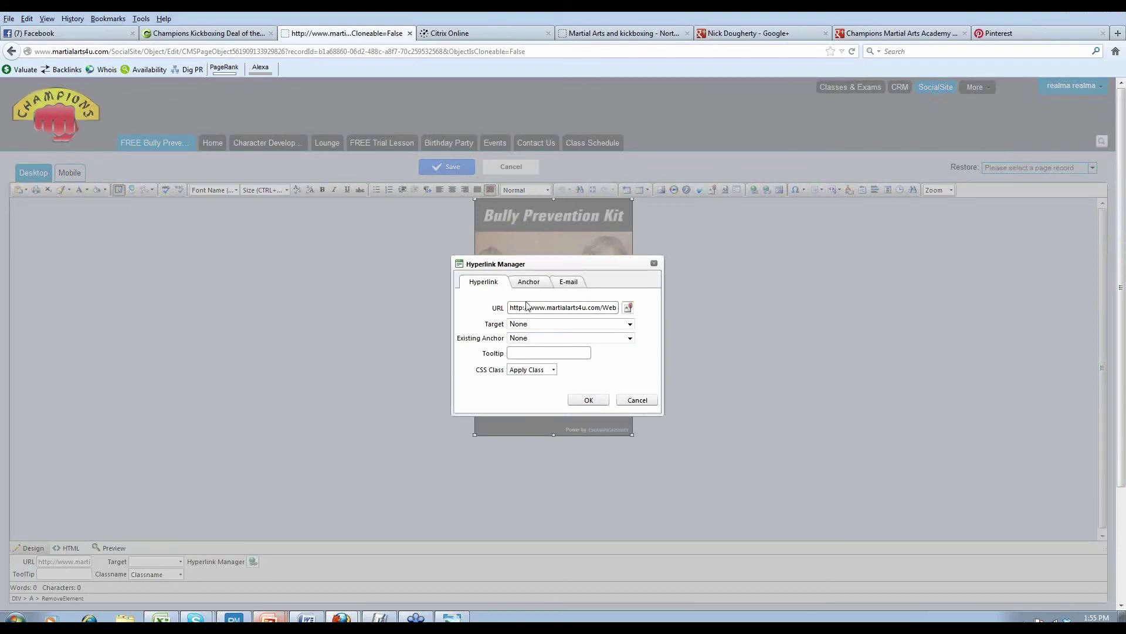
{"action": "left_click", "coordinate": [654, 264]}
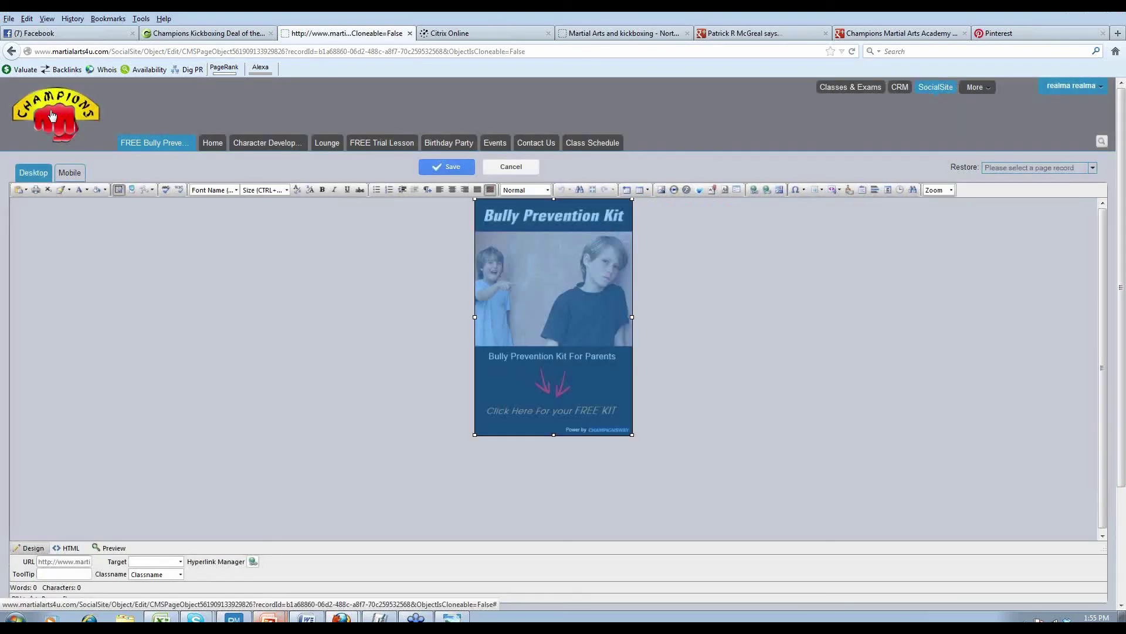
{"action": "left_click", "coordinate": [445, 167]}
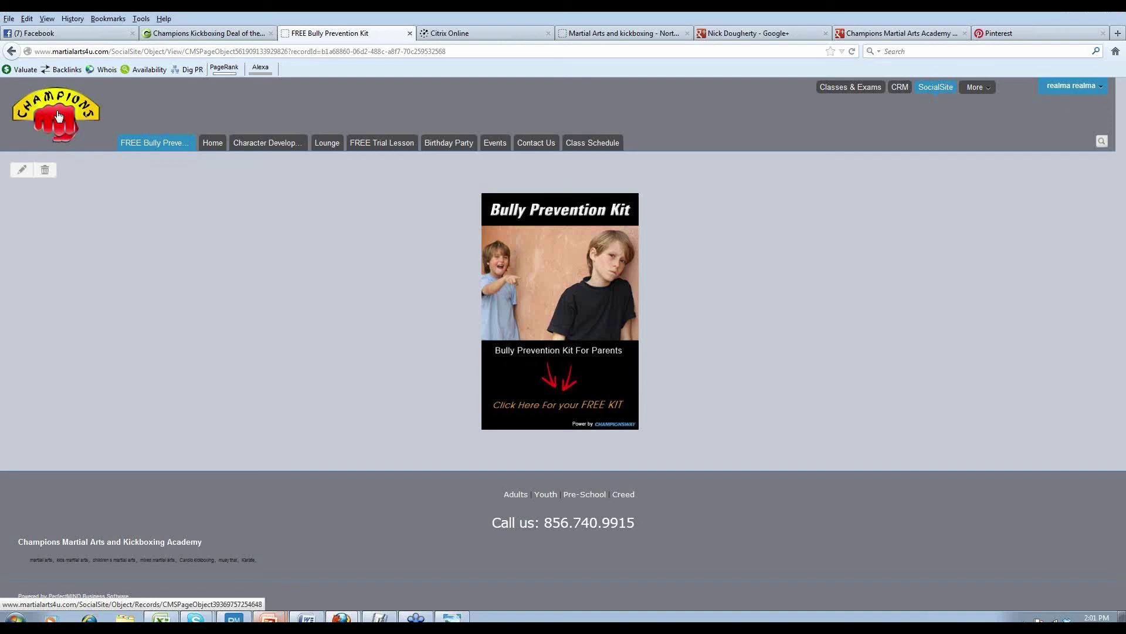
- Go to the Learning Center section and view its list of courses
{"action": "left_click", "coordinate": [986, 89]}
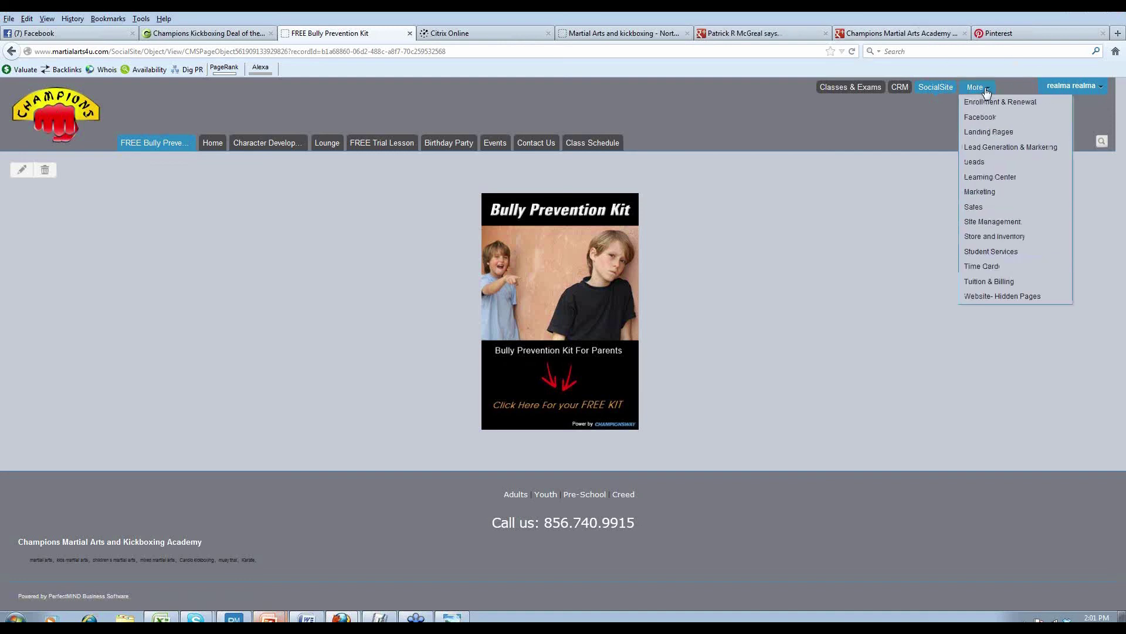
{"action": "left_click", "coordinate": [989, 176]}
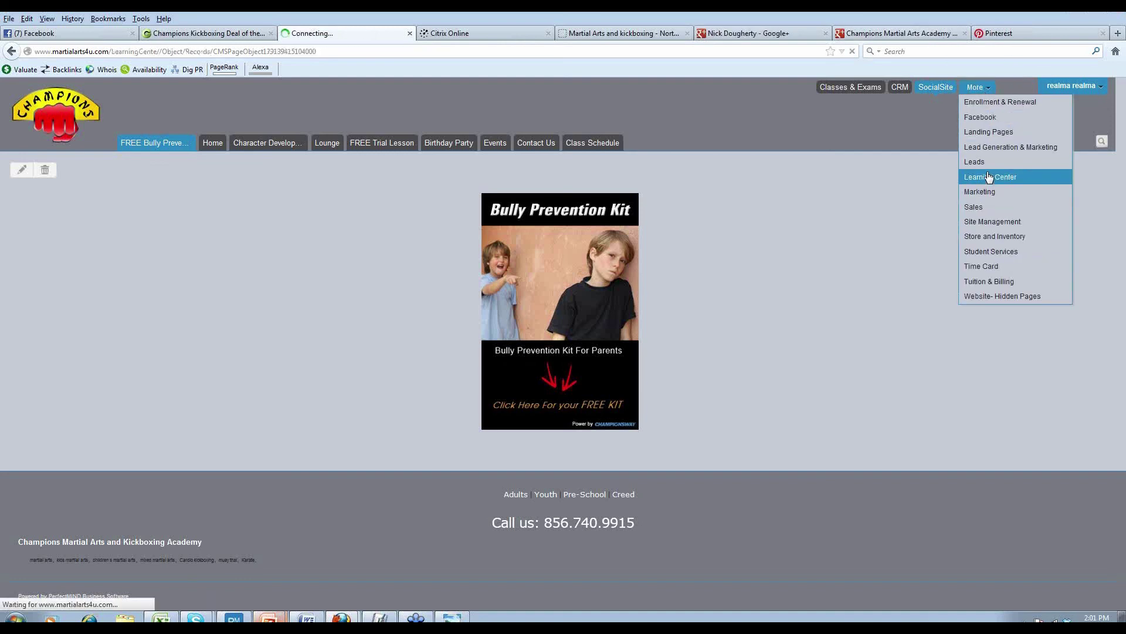
{"action": "left_click", "coordinate": [182, 144]}
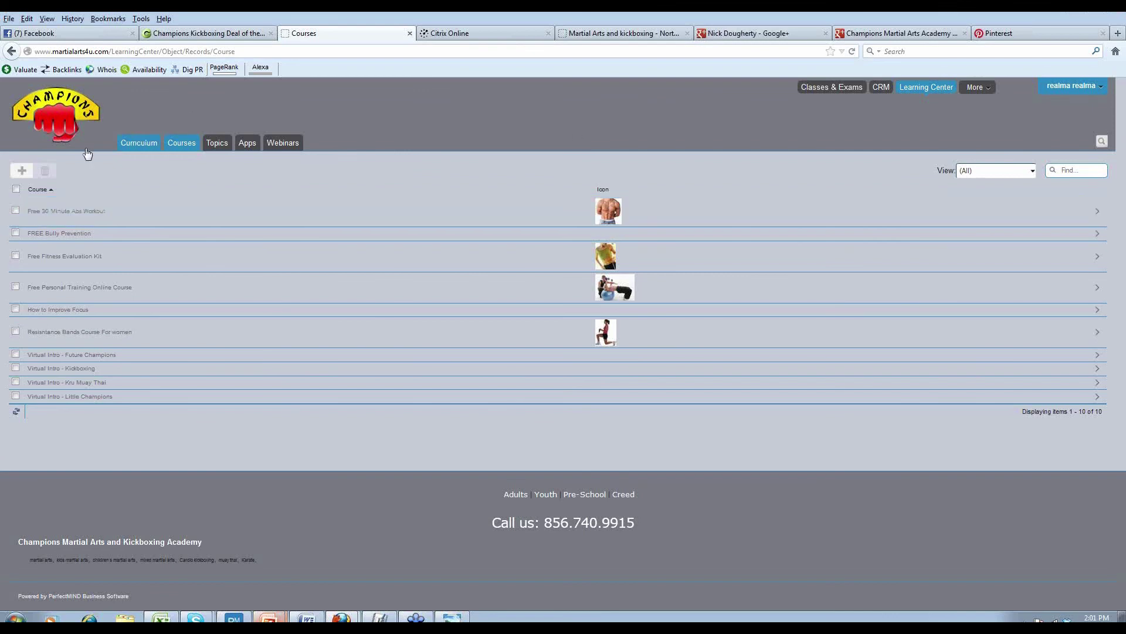
- Return to the Champions website's home page and switch to the backtoschool1.pptx presentation in PowerPoint
{"action": "left_click", "coordinate": [59, 123]}
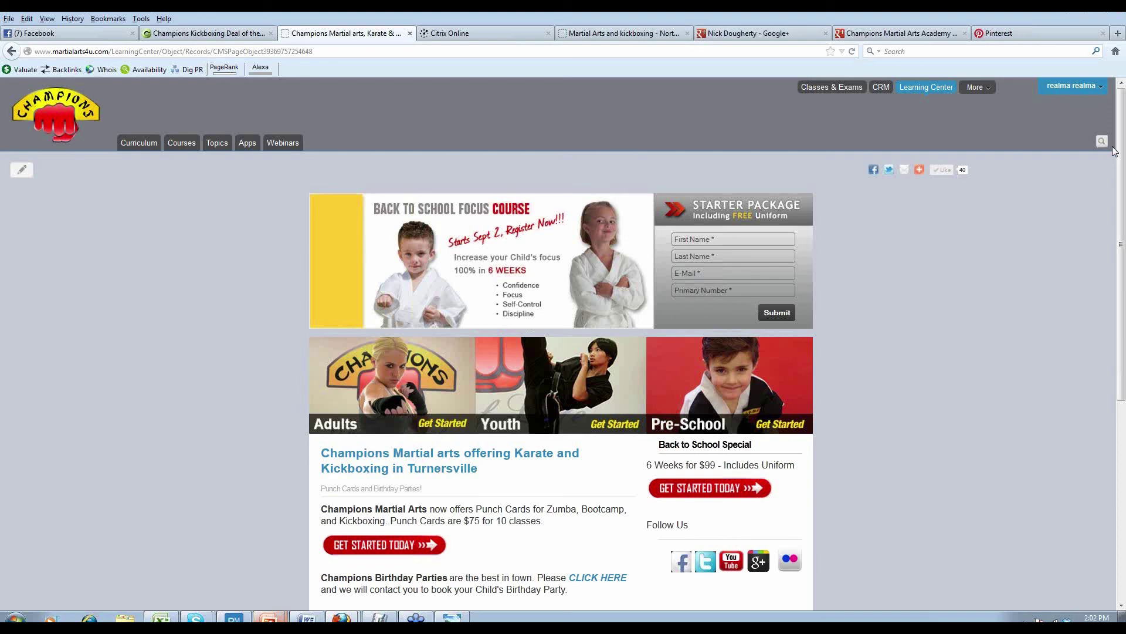
{"action": "mouse_move", "coordinate": [269, 617]}
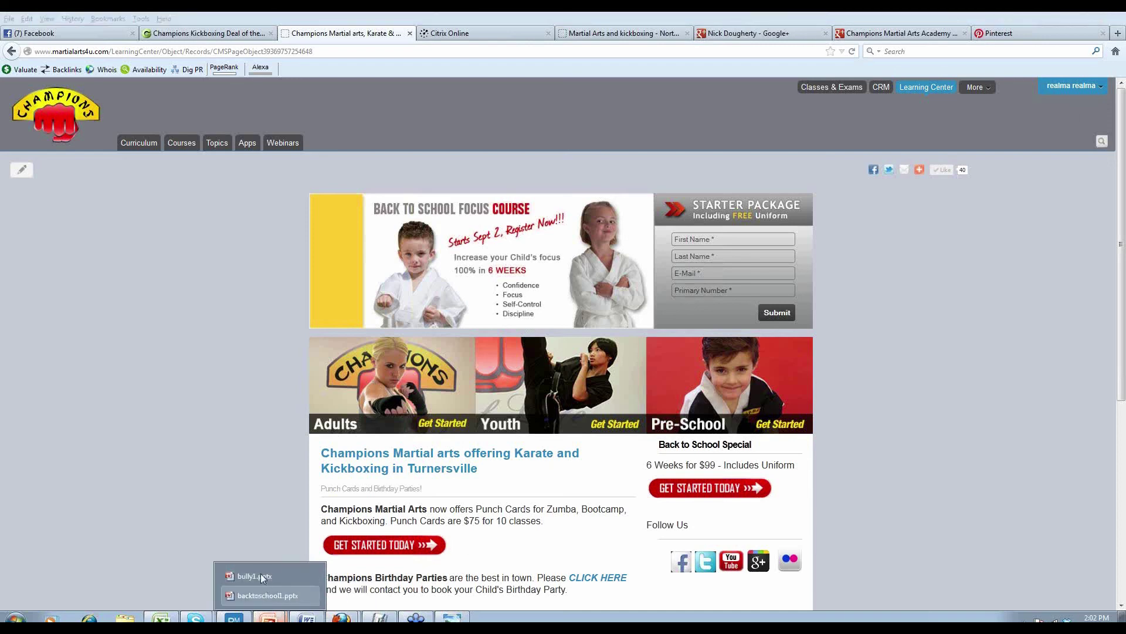
{"action": "left_click", "coordinate": [267, 594]}
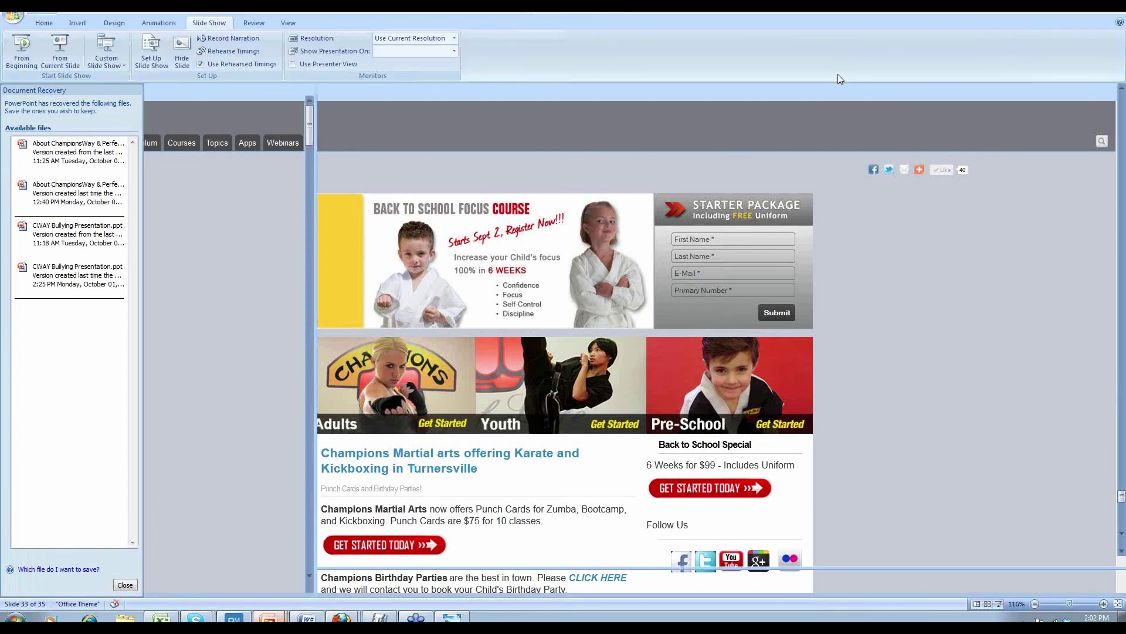